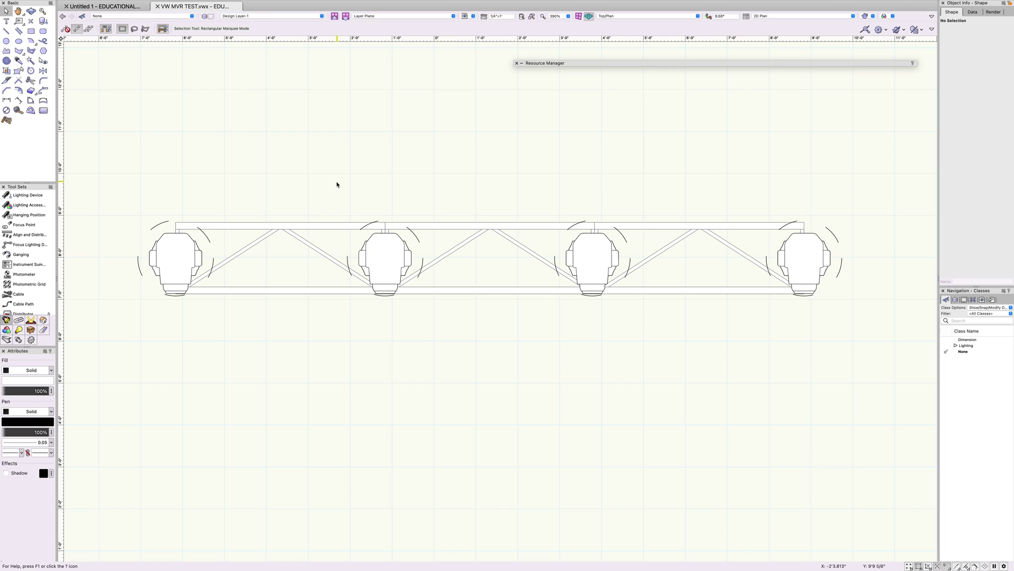
Try to create a label legend from the leftmost lighting device on the truss, and clear the selection
{"action": "left_click", "coordinate": [179, 262]}
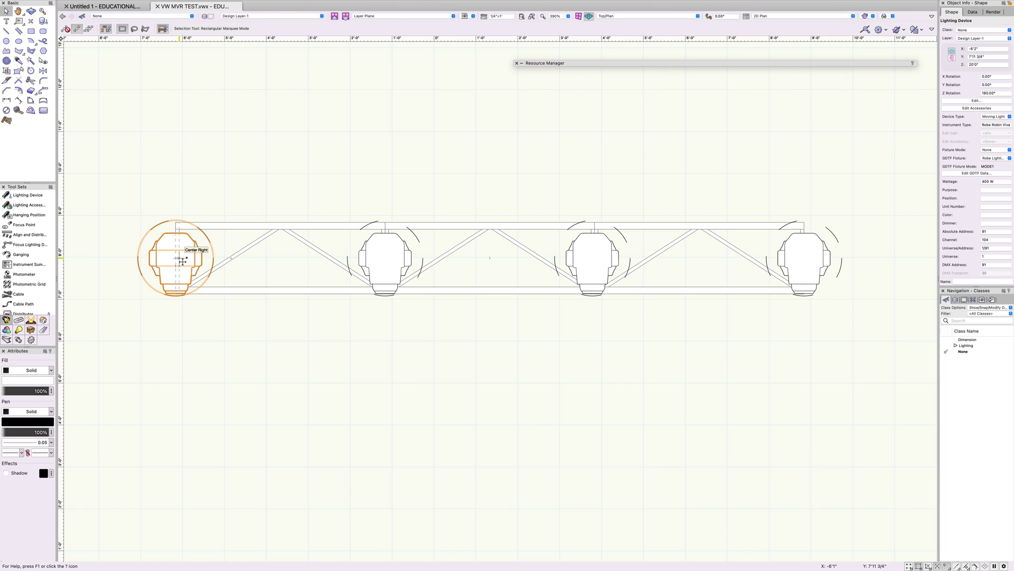
{"action": "left_click", "coordinate": [173, 4]}
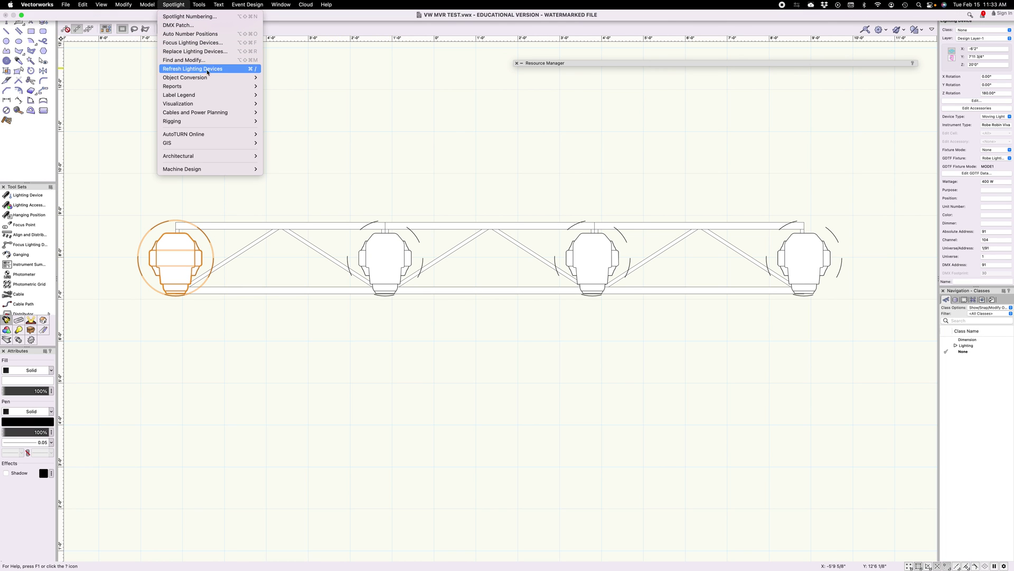
{"action": "mouse_move", "coordinate": [217, 86]}
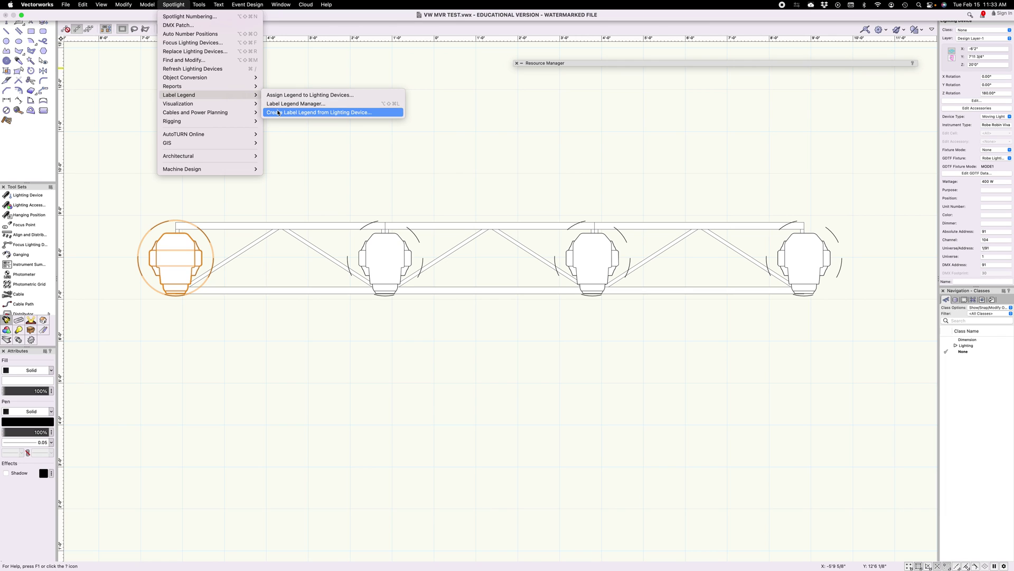
{"action": "left_click", "coordinate": [278, 113]}
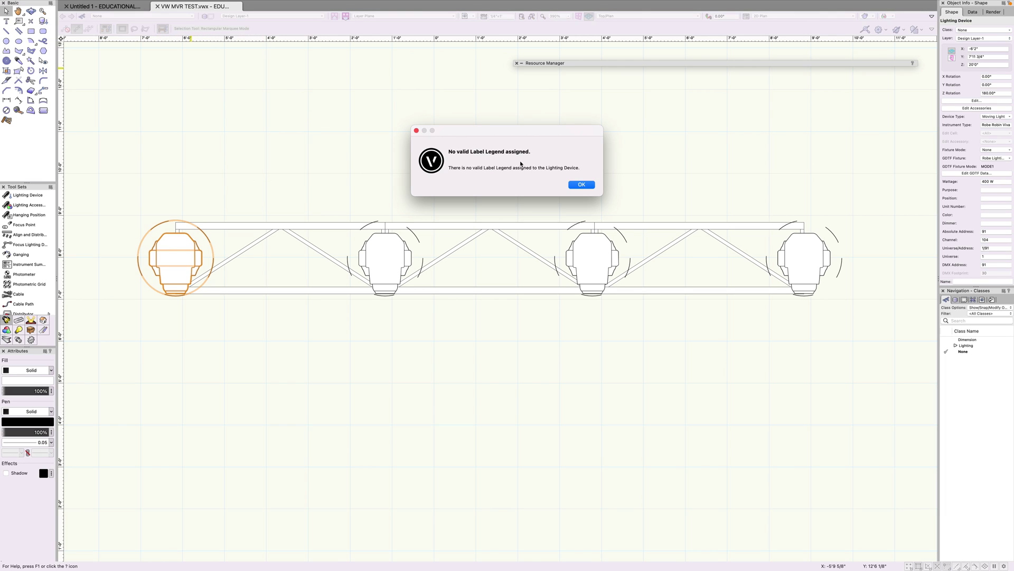
{"action": "left_click", "coordinate": [582, 185]}
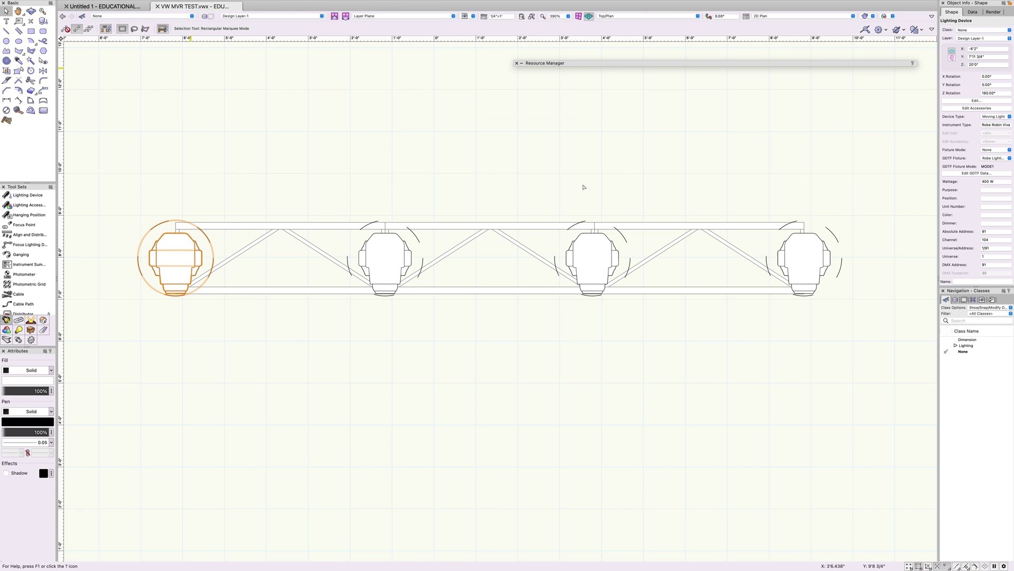
{"action": "left_click", "coordinate": [486, 178]}
{"action": "left_click", "coordinate": [173, 4]}
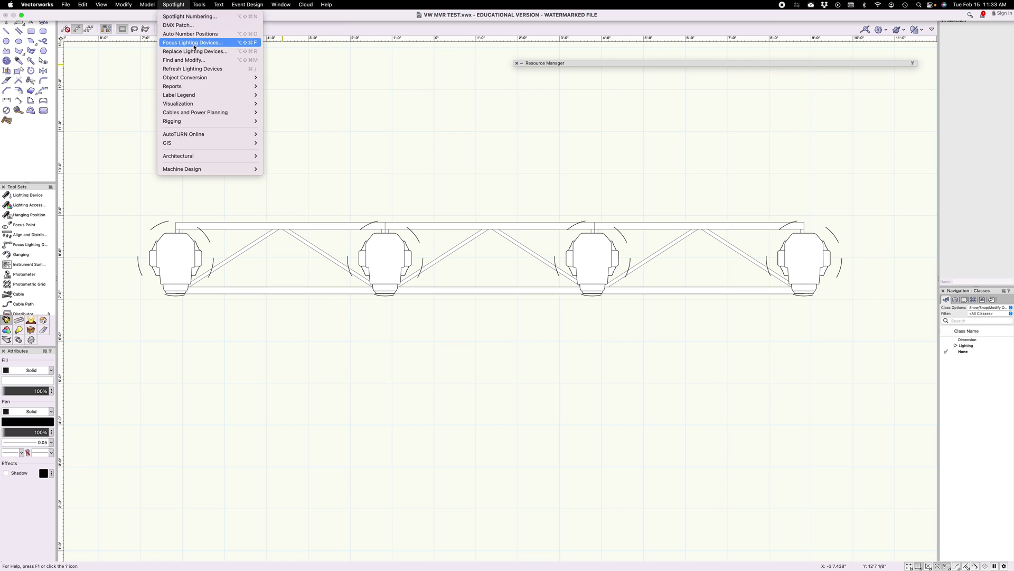
{"action": "mouse_move", "coordinate": [206, 78]}
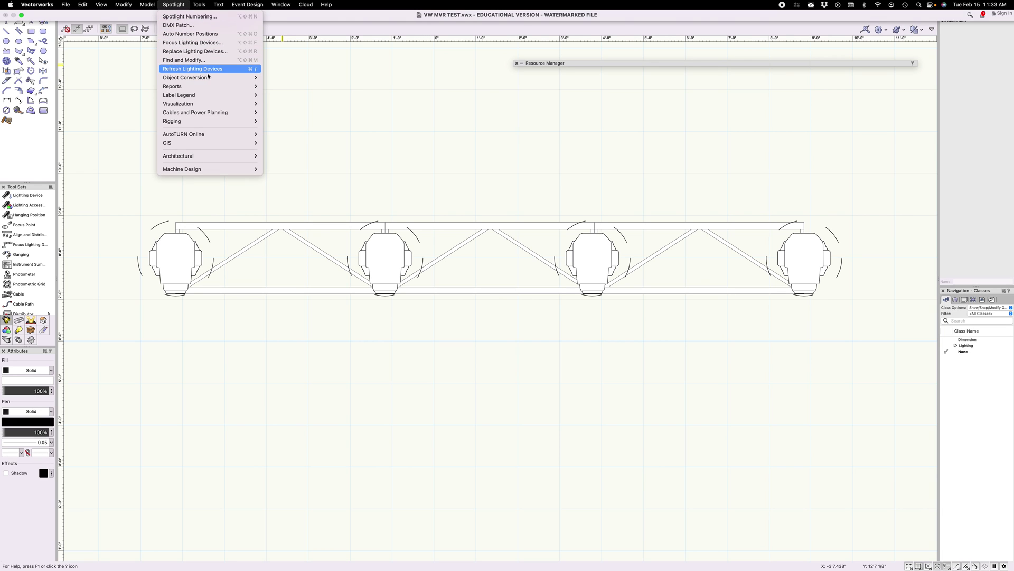
{"action": "left_click", "coordinate": [331, 152]}
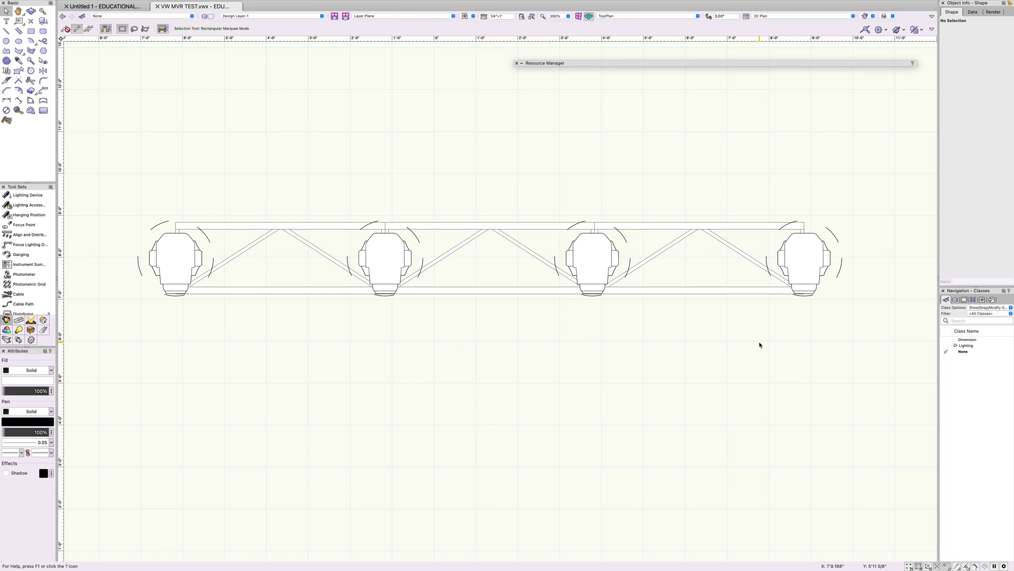
Add a new label legend named "Robe Viva" in the Label Legend Manager and turn off its layout symbol
{"action": "left_click", "coordinate": [174, 4]}
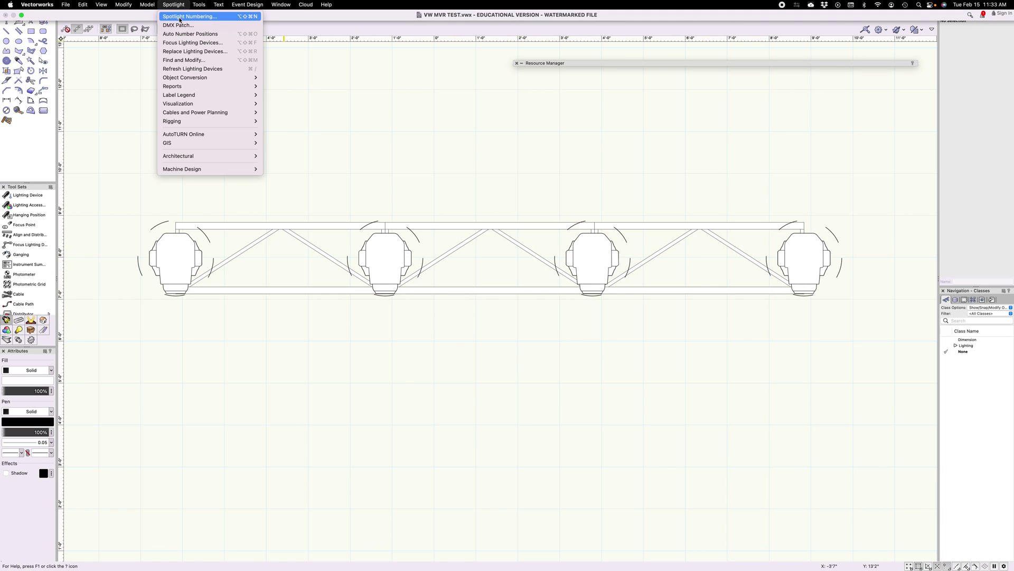
{"action": "mouse_move", "coordinate": [198, 95]}
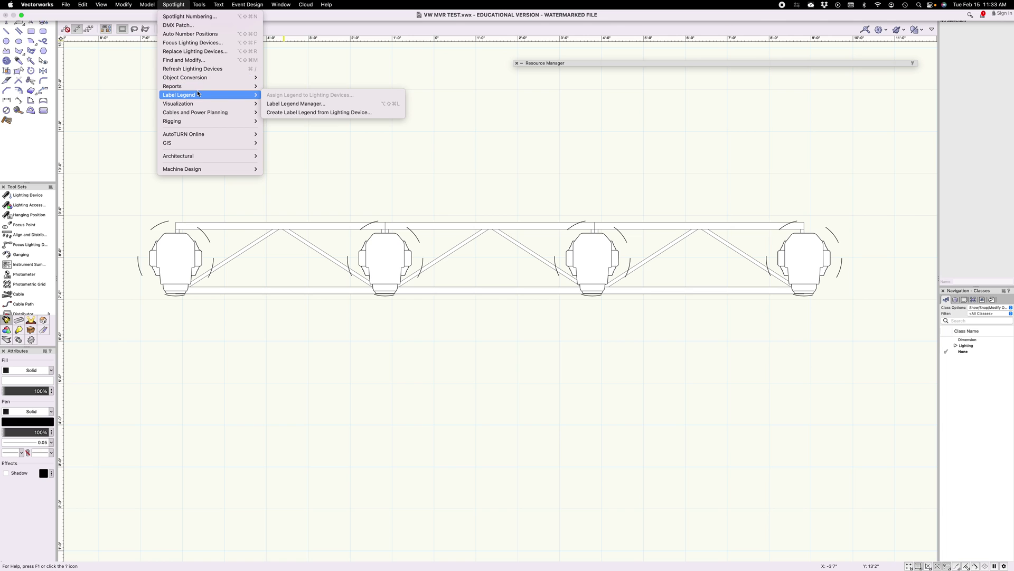
{"action": "left_click", "coordinate": [270, 104]}
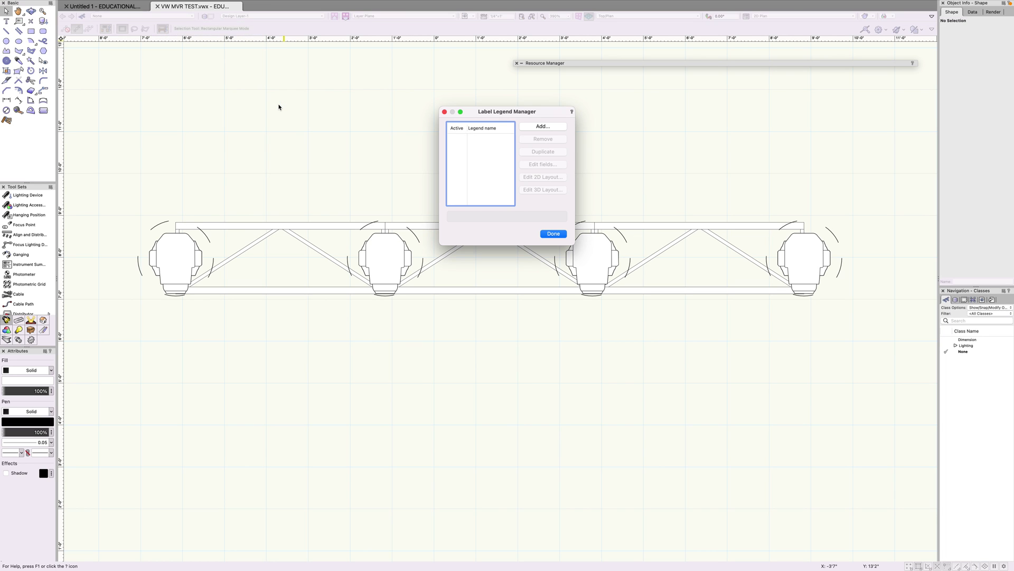
{"action": "left_click", "coordinate": [543, 127]}
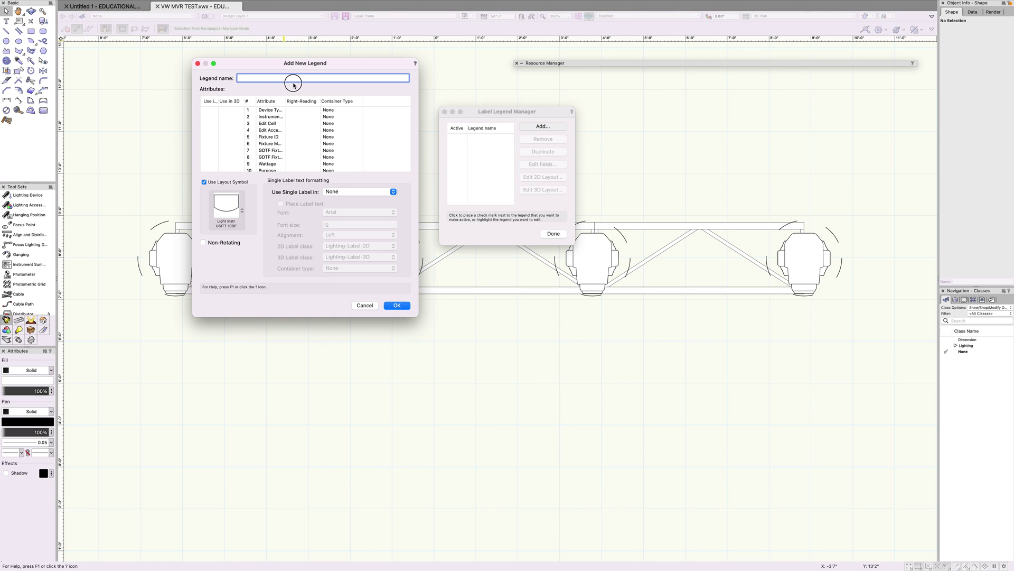
{"action": "type", "text": "Robe Viva"}
{"action": "left_click_drag", "start_coordinate": [280, 63], "coordinate": [335, 69]}
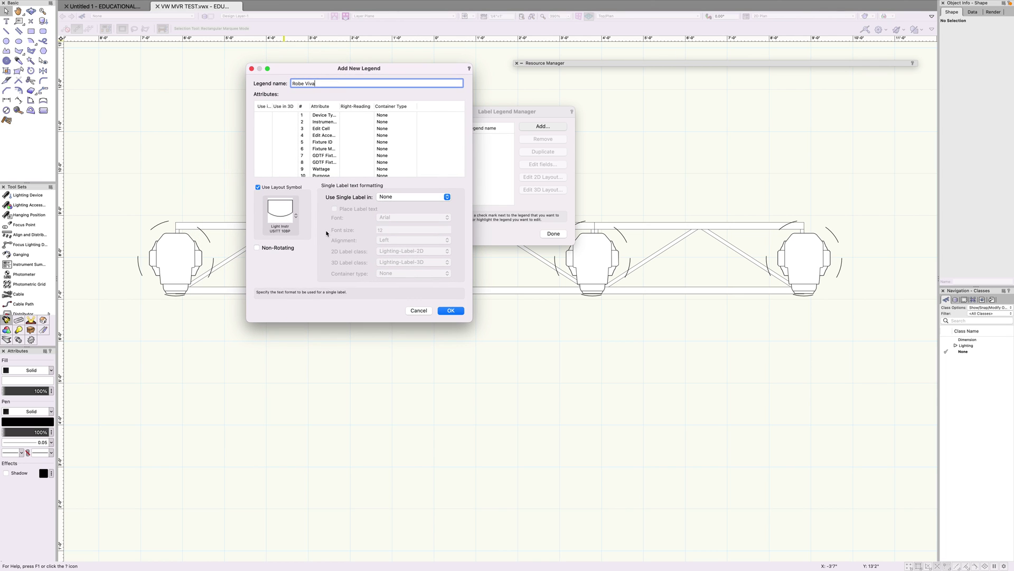
{"action": "left_click", "coordinate": [258, 187]}
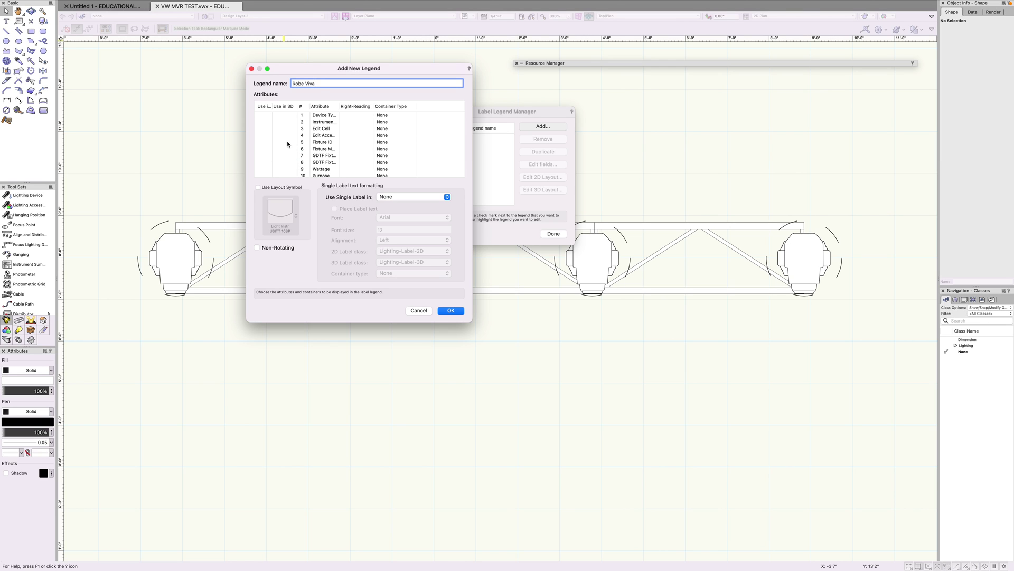
Widen the Use in 2D and Attribute columns of the legend's attribute list and sort the list by attribute number
{"action": "mouse_move", "coordinate": [272, 110]}
{"action": "left_mouse_down"}
{"action": "mouse_move", "coordinate": [298, 111]}
{"action": "mouse_move", "coordinate": [286, 111]}
{"action": "left_mouse_up"}
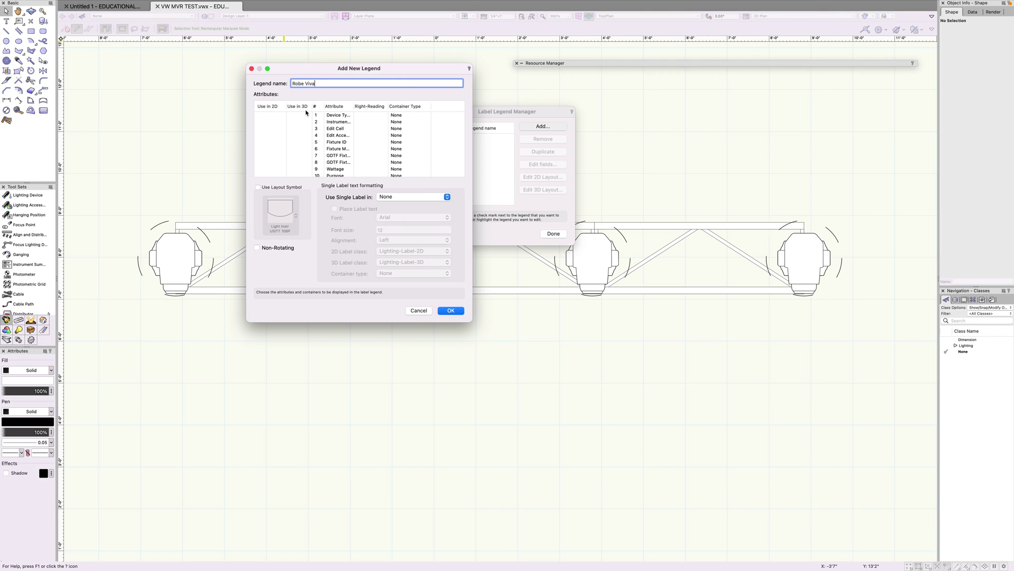
{"action": "left_click", "coordinate": [355, 107]}
{"action": "left_click_drag", "start_coordinate": [353, 106], "coordinate": [376, 107]}
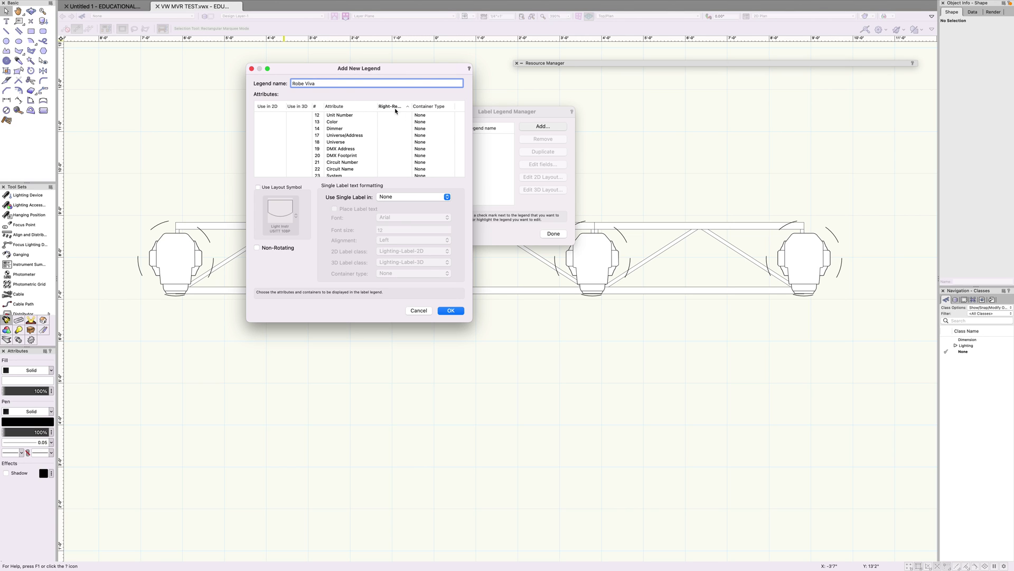
{"action": "left_click", "coordinate": [366, 107]}
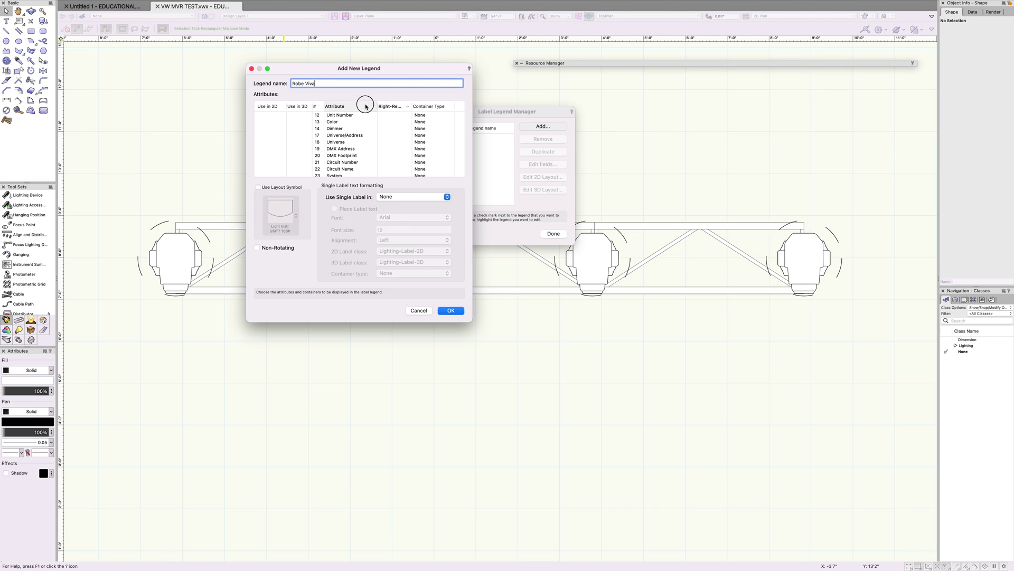
{"action": "left_click", "coordinate": [320, 107]}
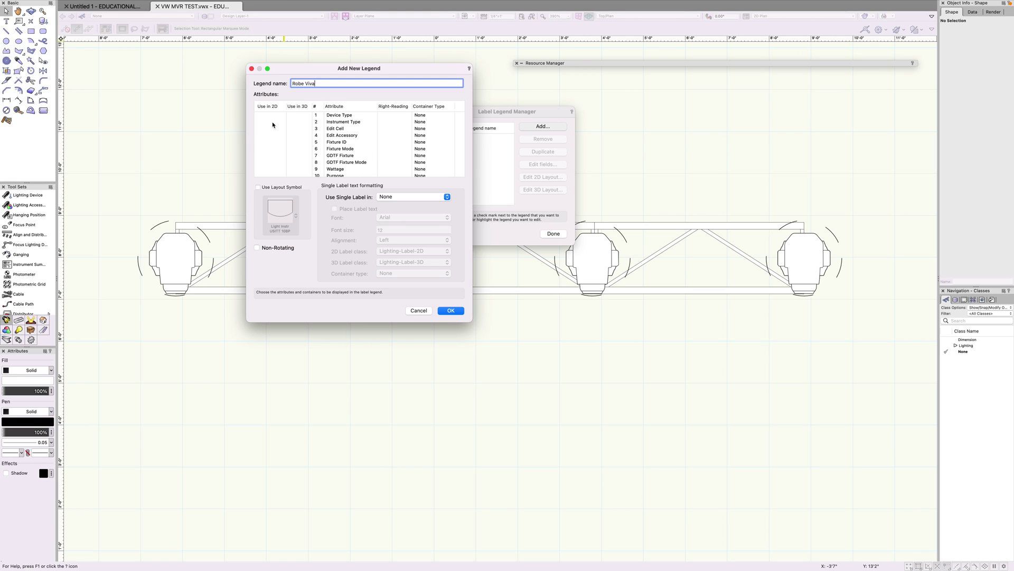
Enable the Channel and Universe/Address attributes for use in 2D in the Robe Viva legend
{"action": "scroll", "coordinate": [264, 154], "scroll_direction": "down", "scroll_amount": 3}
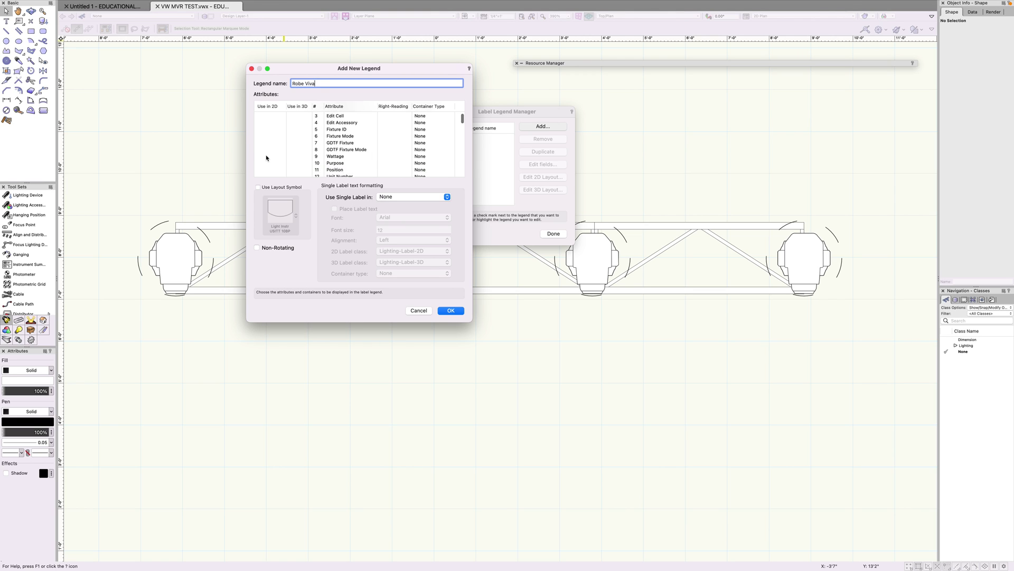
{"action": "scroll", "coordinate": [267, 159], "scroll_direction": "up", "scroll_amount": 1}
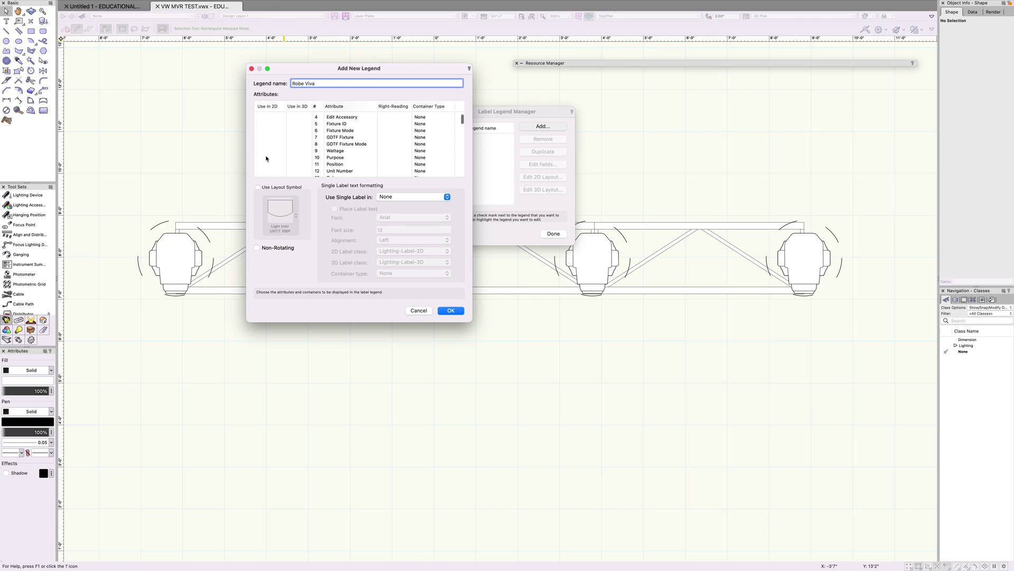
{"action": "scroll", "coordinate": [347, 151], "scroll_direction": "up", "scroll_amount": 3}
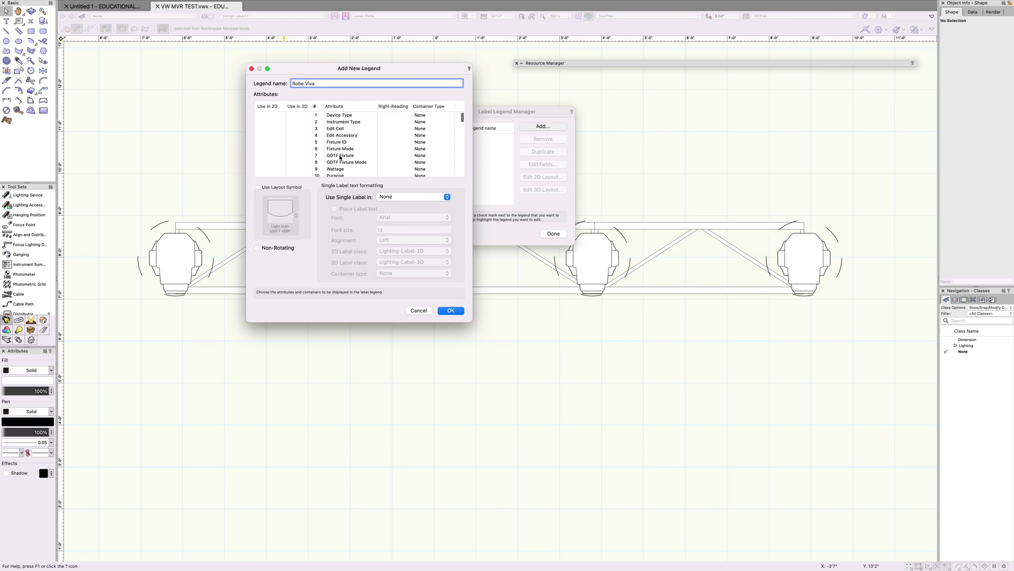
{"action": "scroll", "coordinate": [341, 157], "scroll_direction": "down", "scroll_amount": 5}
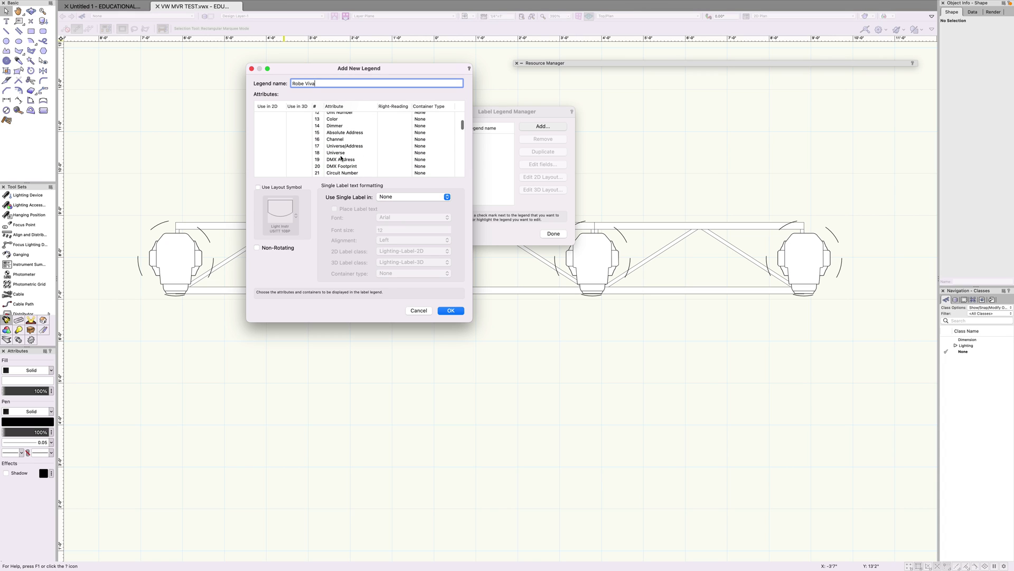
{"action": "left_click", "coordinate": [272, 139]}
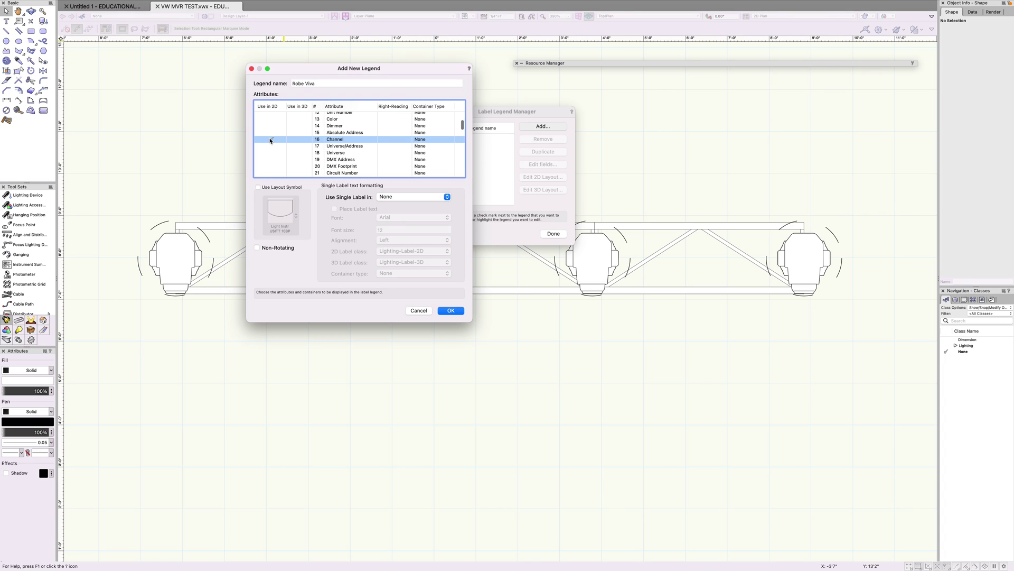
{"action": "left_click", "coordinate": [273, 146]}
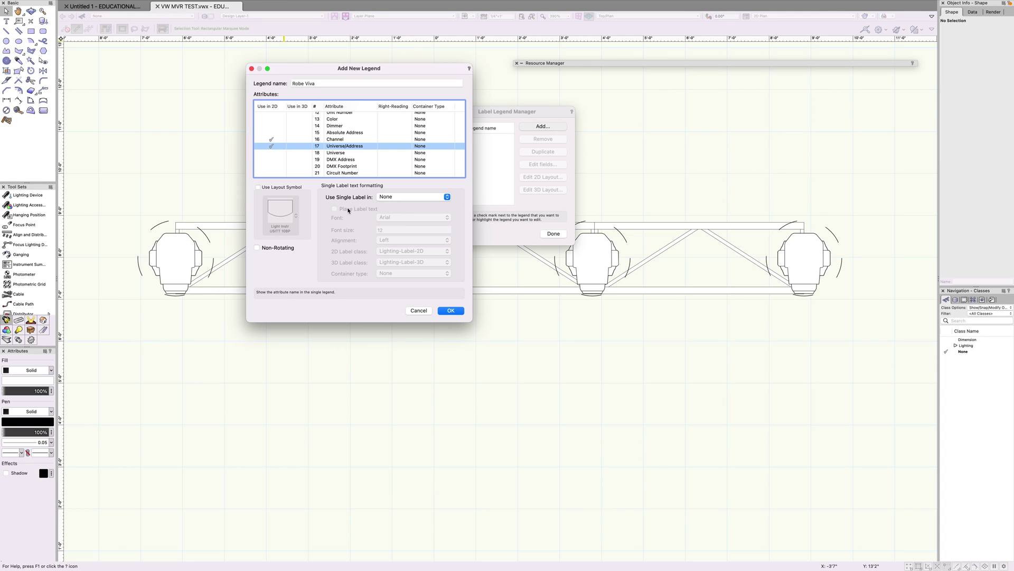
Use a single label in 2D Only, formatted in Arial at font size 8 with Center alignment
{"action": "left_click", "coordinate": [394, 200]}
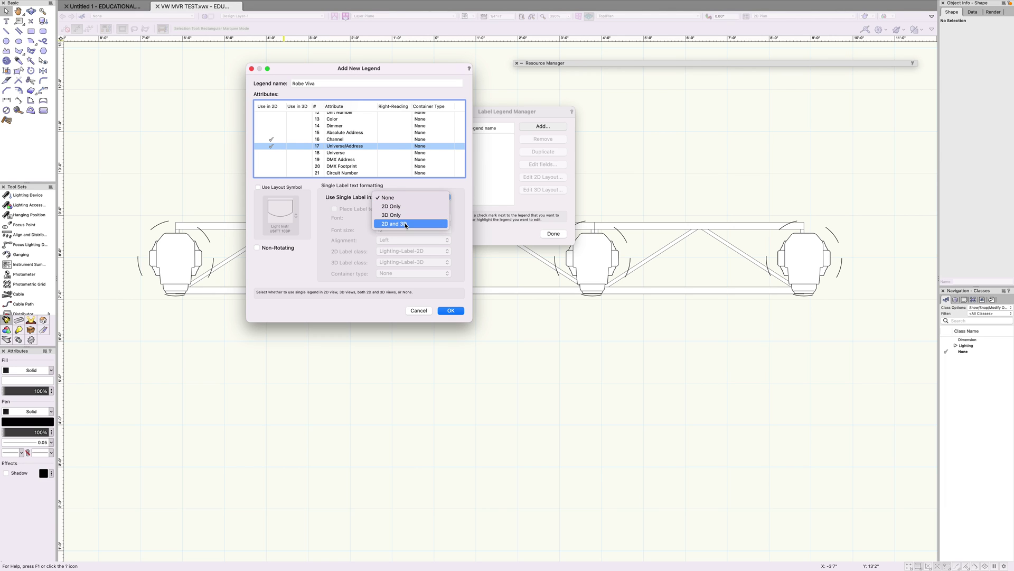
{"action": "left_click", "coordinate": [412, 207]}
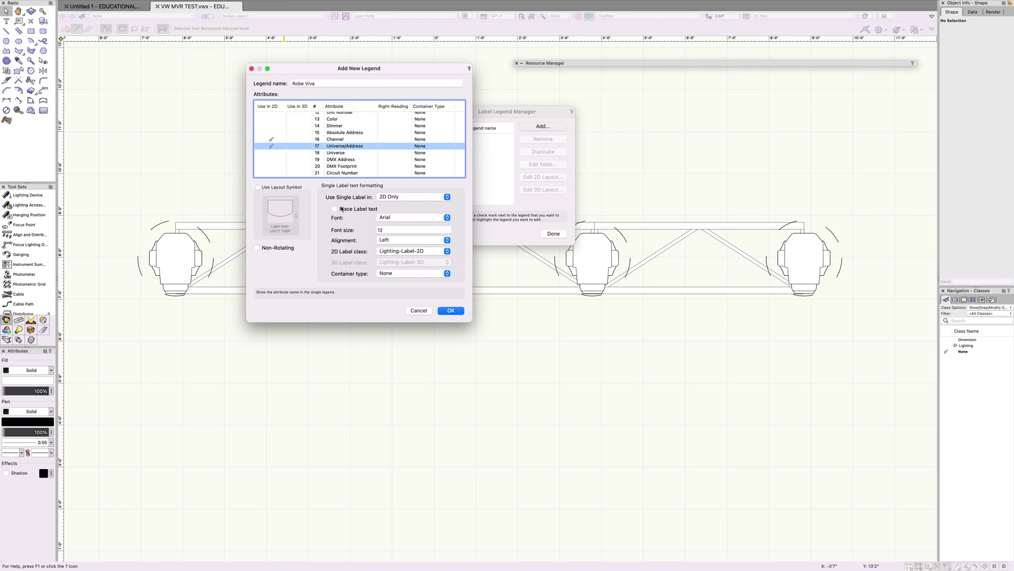
{"action": "left_click", "coordinate": [412, 218]}
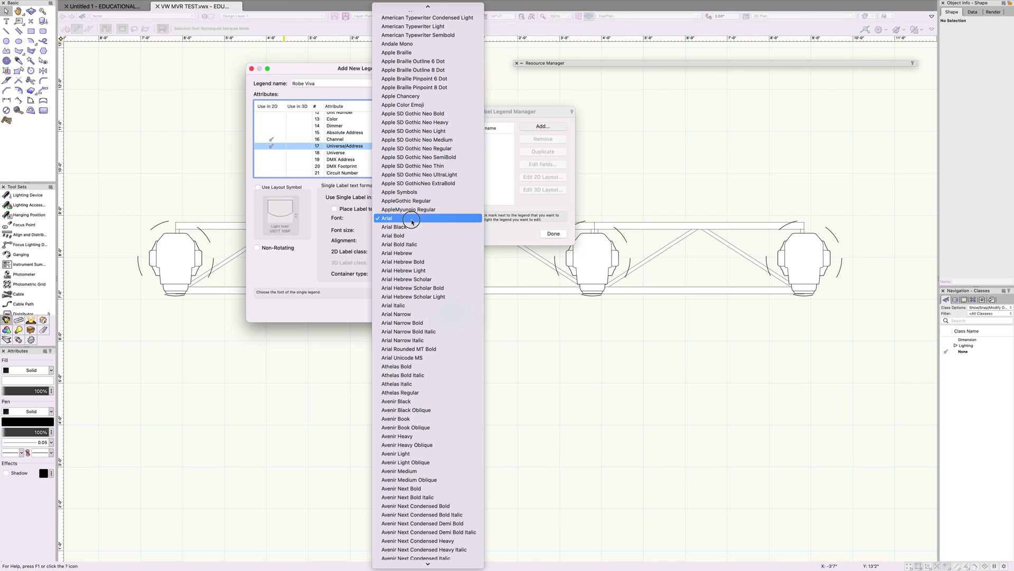
{"action": "left_click", "coordinate": [411, 219]}
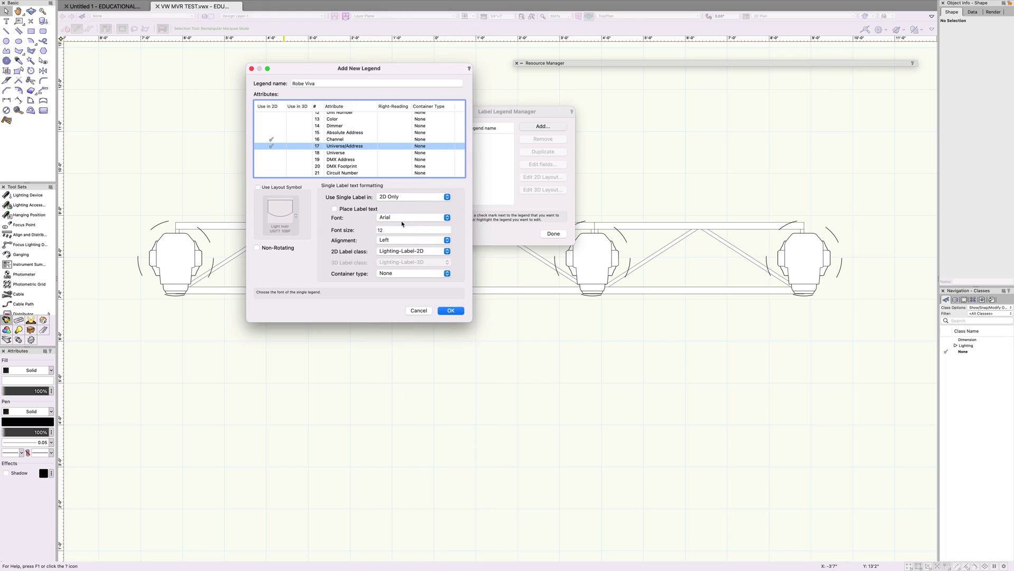
{"action": "left_click", "coordinate": [396, 218]}
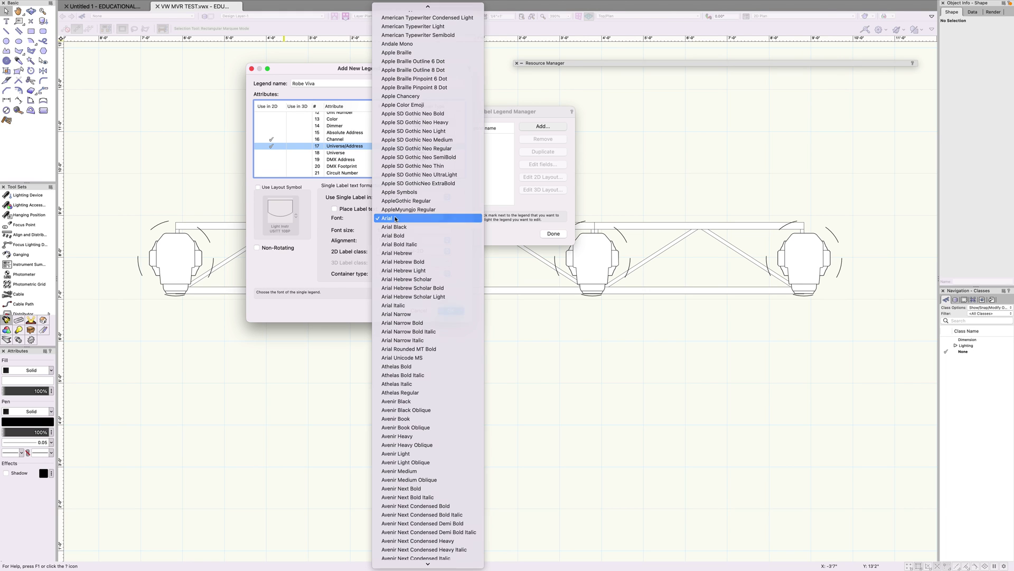
{"action": "left_click", "coordinate": [395, 218]}
{"action": "left_click", "coordinate": [376, 231]}
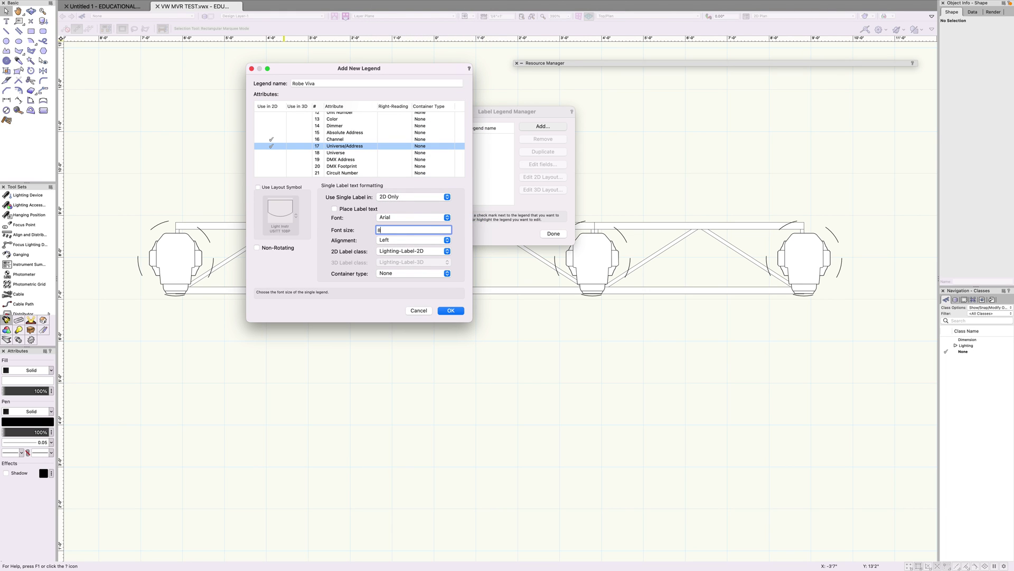
{"action": "left_click", "coordinate": [379, 243]}
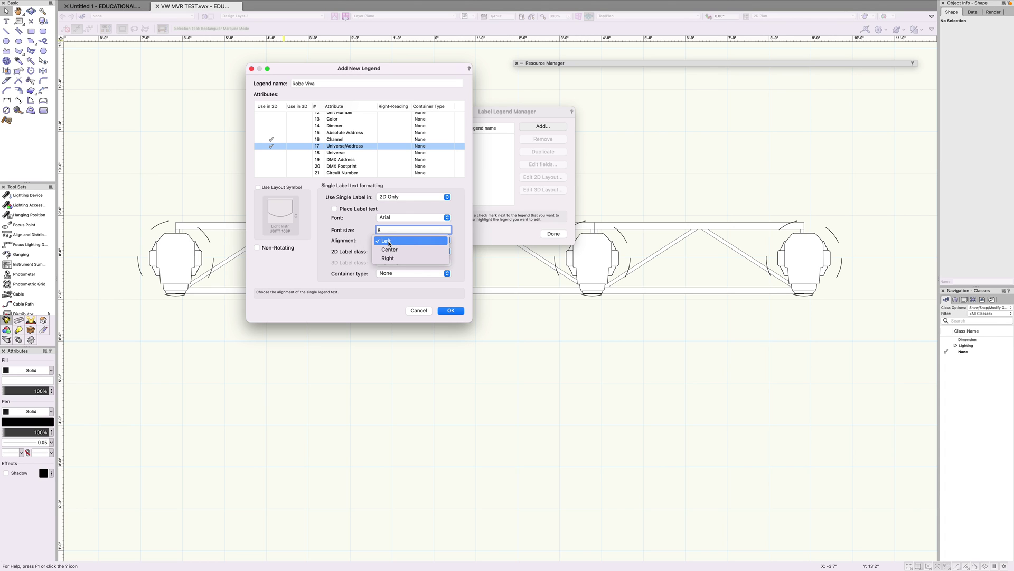
{"action": "left_click", "coordinate": [390, 250]}
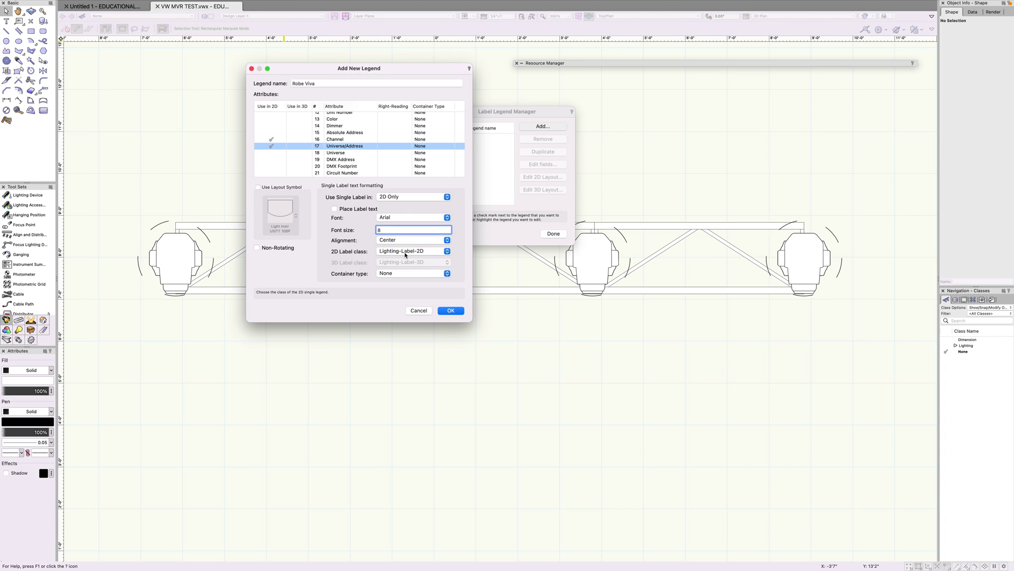
Set the single label's container type to Hexagonal and save the new legend
{"action": "left_click", "coordinate": [406, 274]}
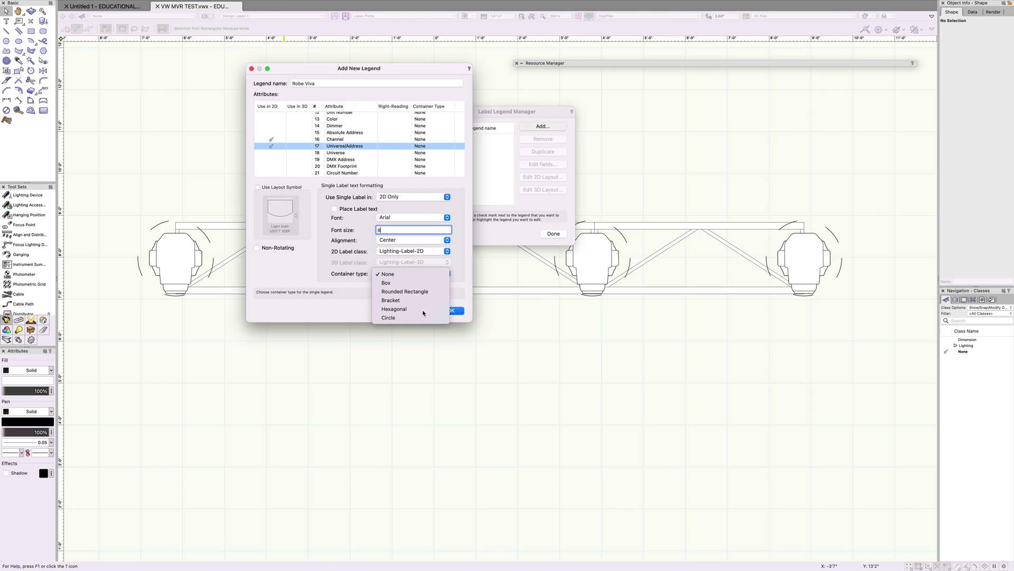
{"action": "left_click", "coordinate": [423, 309]}
{"action": "left_click", "coordinate": [418, 273]}
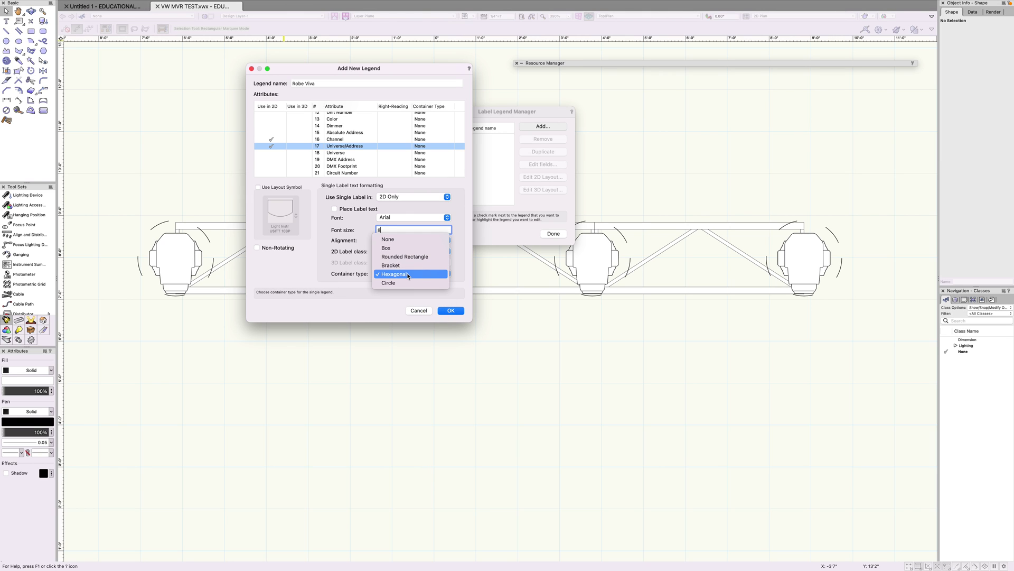
{"action": "left_click", "coordinate": [418, 274]}
{"action": "left_click", "coordinate": [452, 311]}
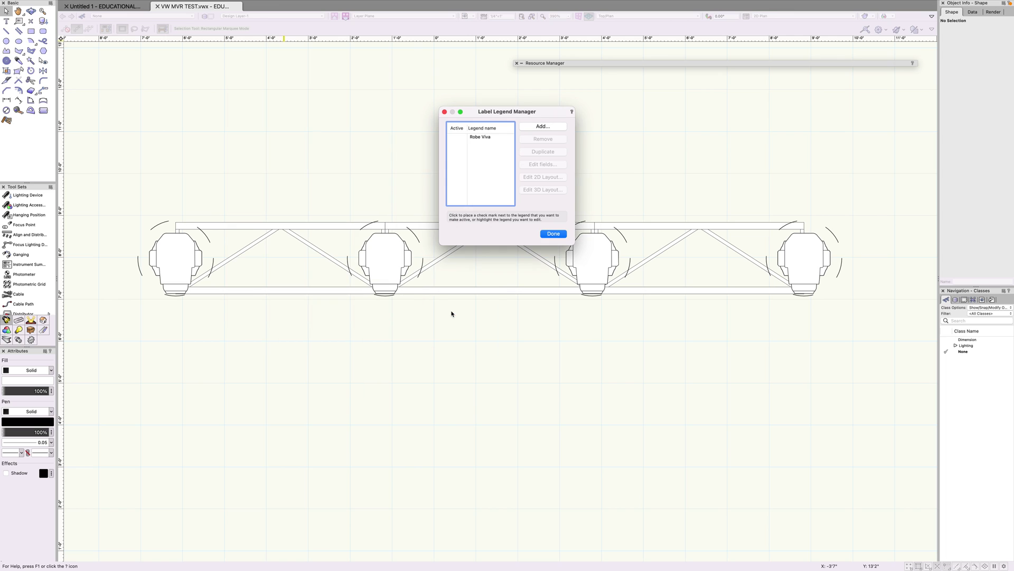
Close the legend manager, select all four lighting devices on the truss, and set their label legend to Robe Viva
{"action": "left_click", "coordinate": [552, 233]}
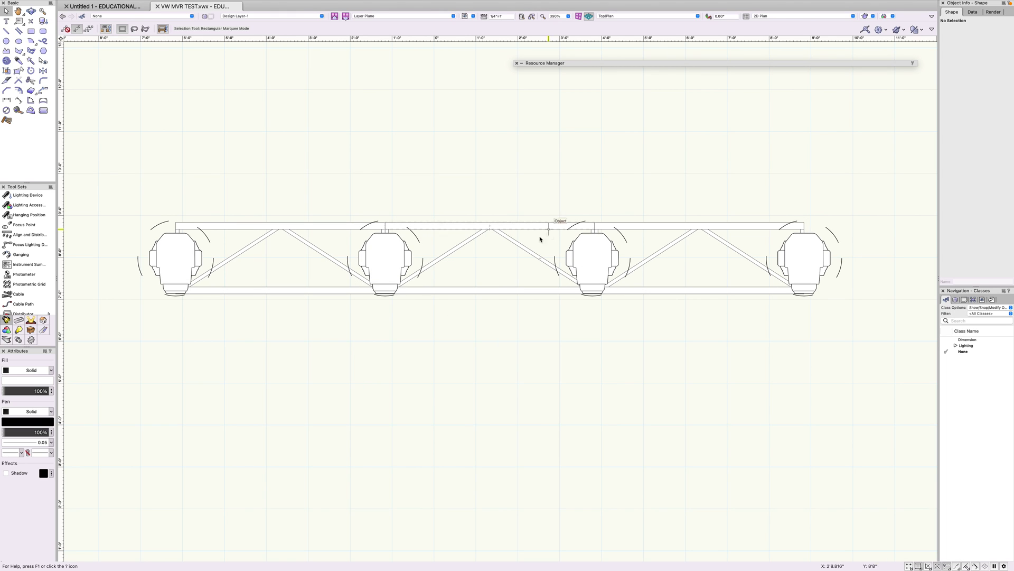
{"action": "left_click", "coordinate": [179, 253]}
{"action": "left_click", "coordinate": [387, 252], "text": "shift"}
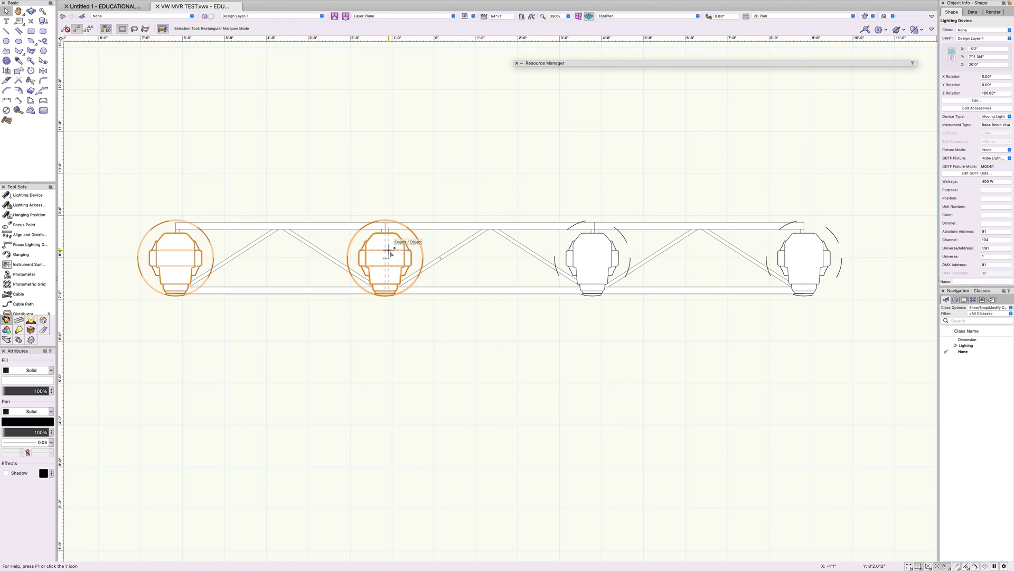
{"action": "left_click", "coordinate": [592, 264], "text": "shift"}
{"action": "left_click", "coordinate": [785, 268], "text": "shift"}
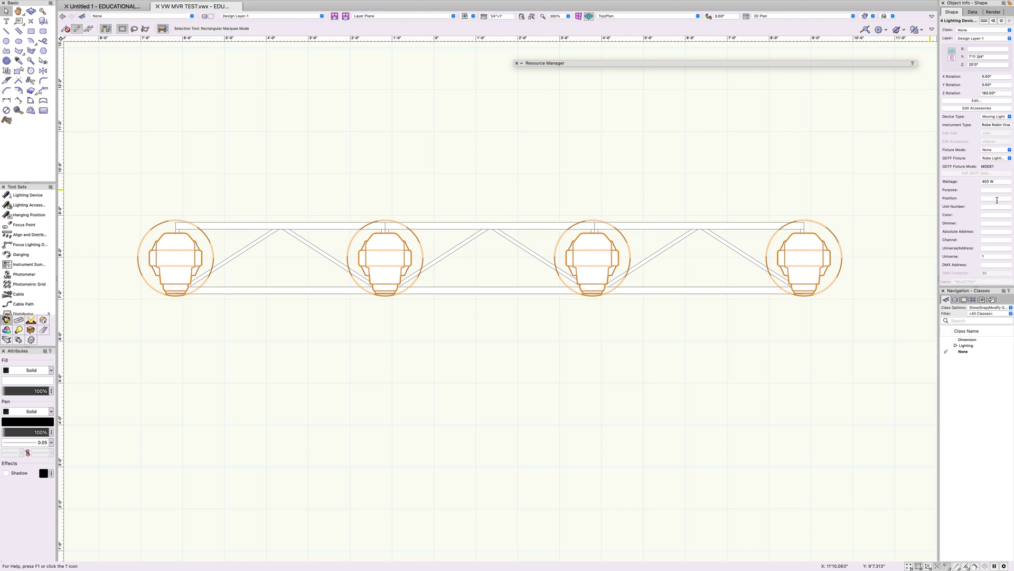
{"action": "scroll", "coordinate": [997, 200], "scroll_direction": "down", "scroll_amount": 10}
{"action": "scroll", "coordinate": [997, 200], "scroll_direction": "down", "scroll_amount": 5}
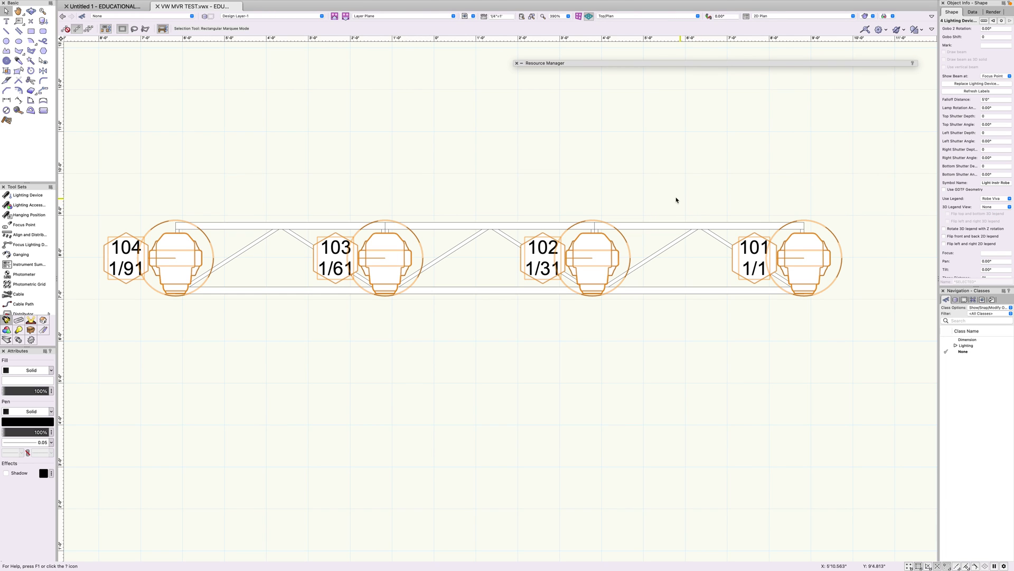
{"action": "scroll", "coordinate": [497, 193], "scroll_direction": "down", "scroll_amount": 2}
{"action": "scroll", "coordinate": [497, 192], "scroll_direction": "up", "scroll_amount": 2}
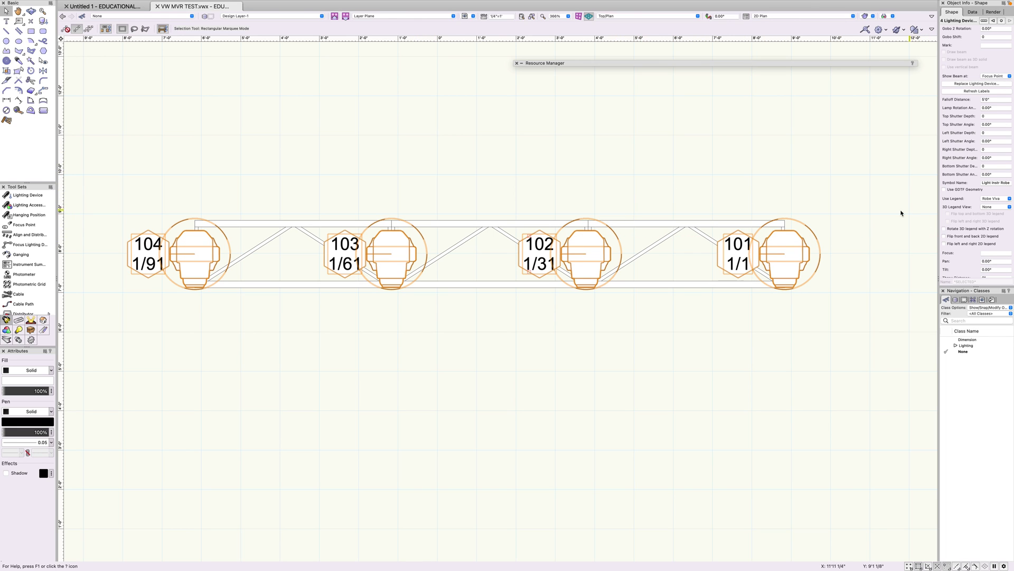
Open the Label Legend Manager to view the legend list and close it without editing anything
{"action": "left_click", "coordinate": [174, 4]}
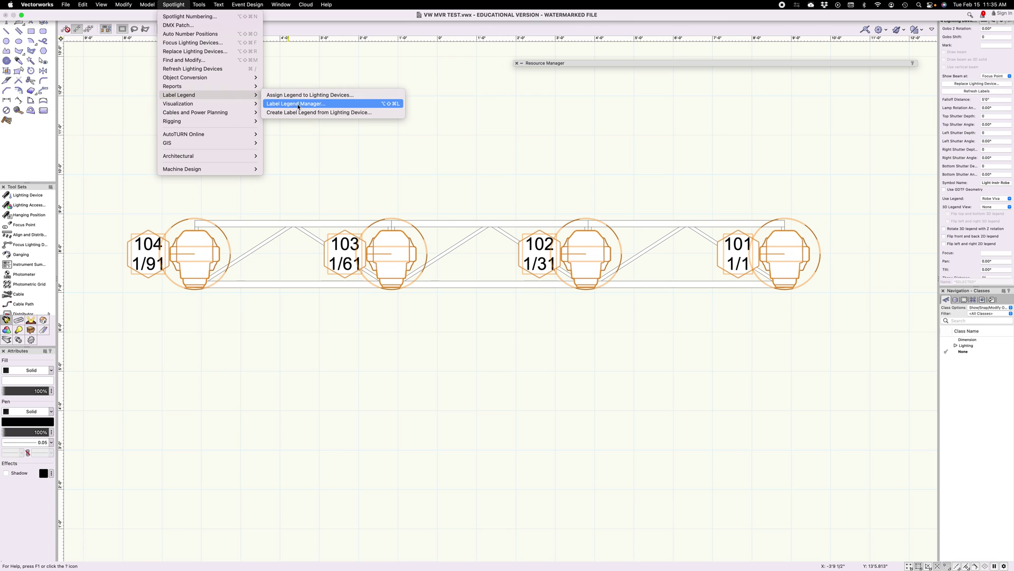
{"action": "left_click", "coordinate": [298, 105]}
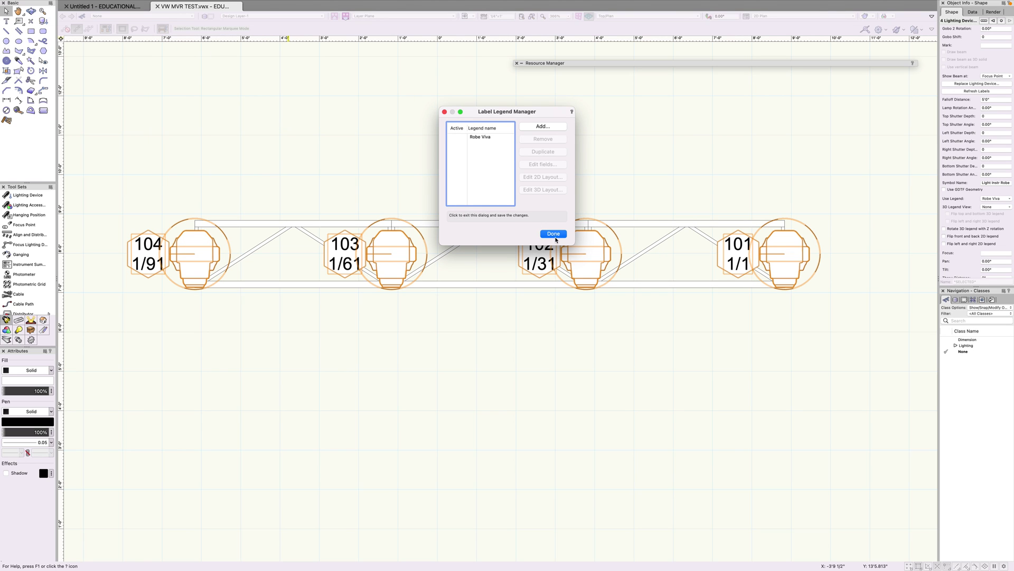
{"action": "key", "text": "Return"}
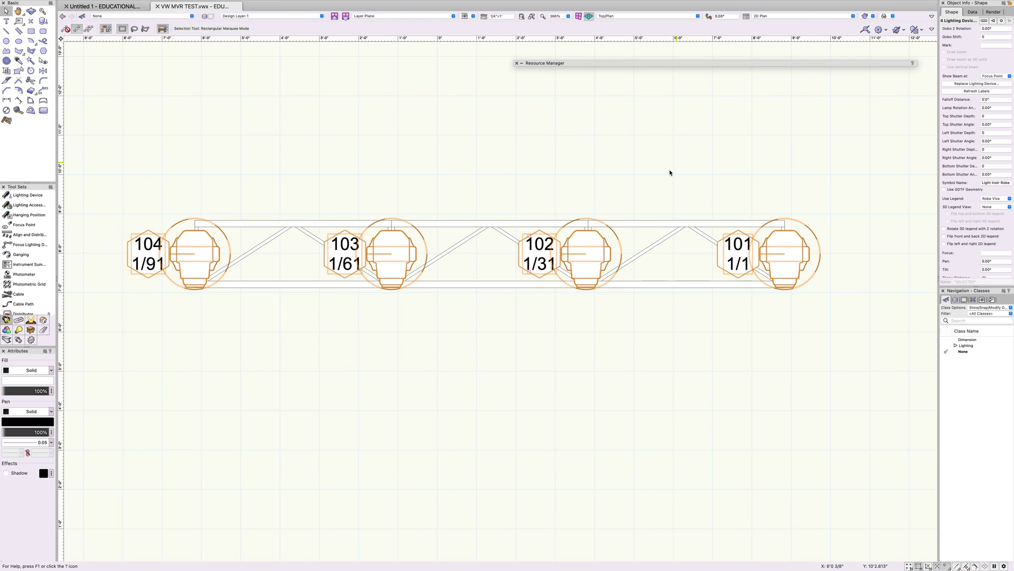
Select only the lighting device at the truss's left end and look over the available Label Legend commands
{"action": "left_click", "coordinate": [312, 212]}
{"action": "left_click", "coordinate": [194, 254]}
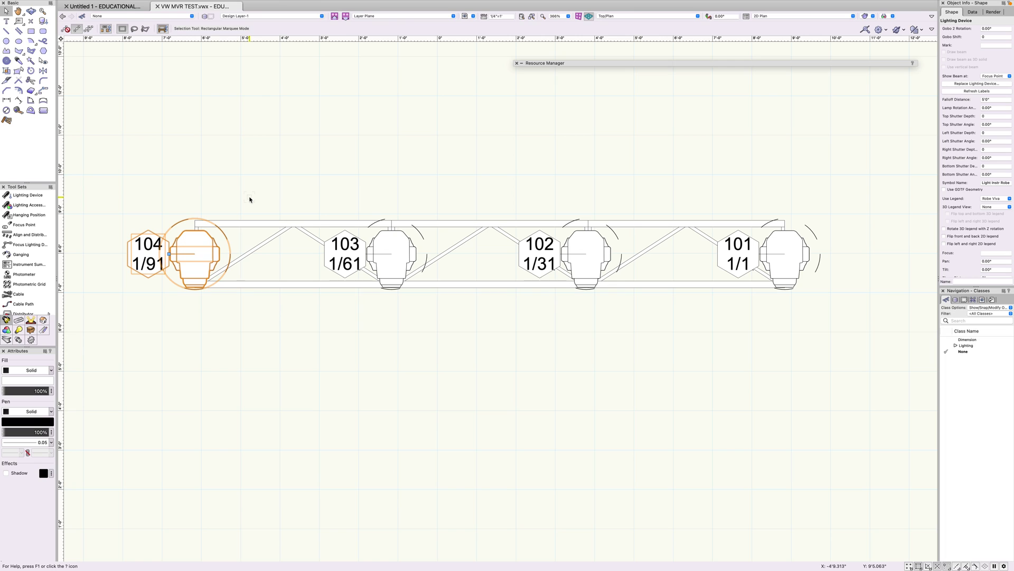
{"action": "left_click", "coordinate": [289, 204]}
{"action": "left_click", "coordinate": [172, 4]}
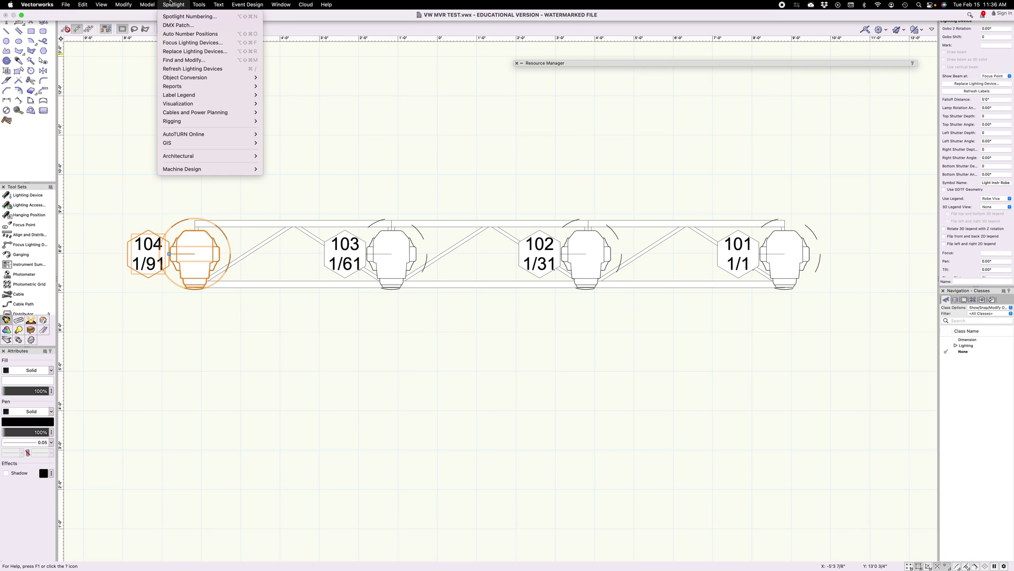
{"action": "mouse_move", "coordinate": [214, 95]}
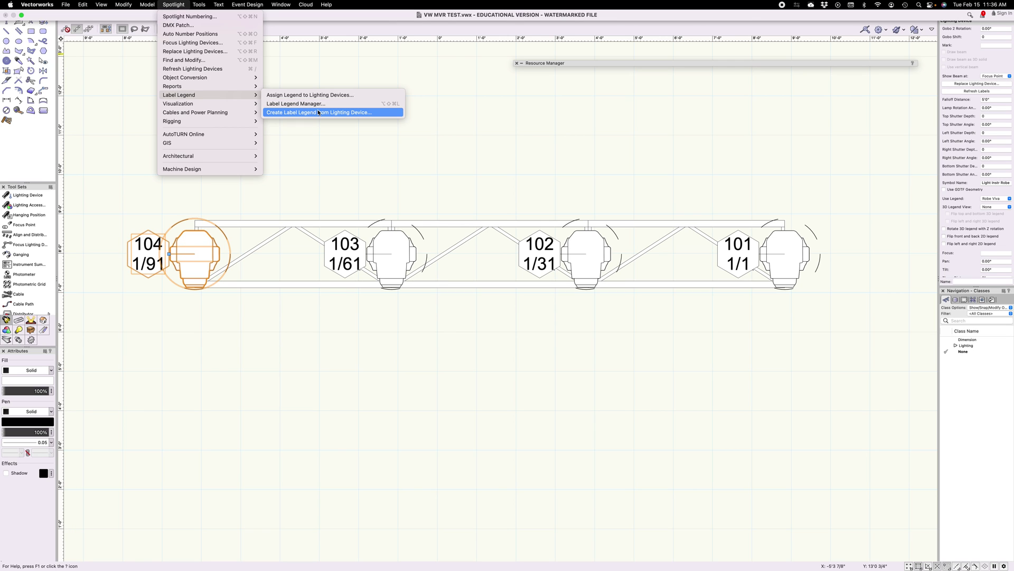
{"action": "left_click", "coordinate": [283, 209]}
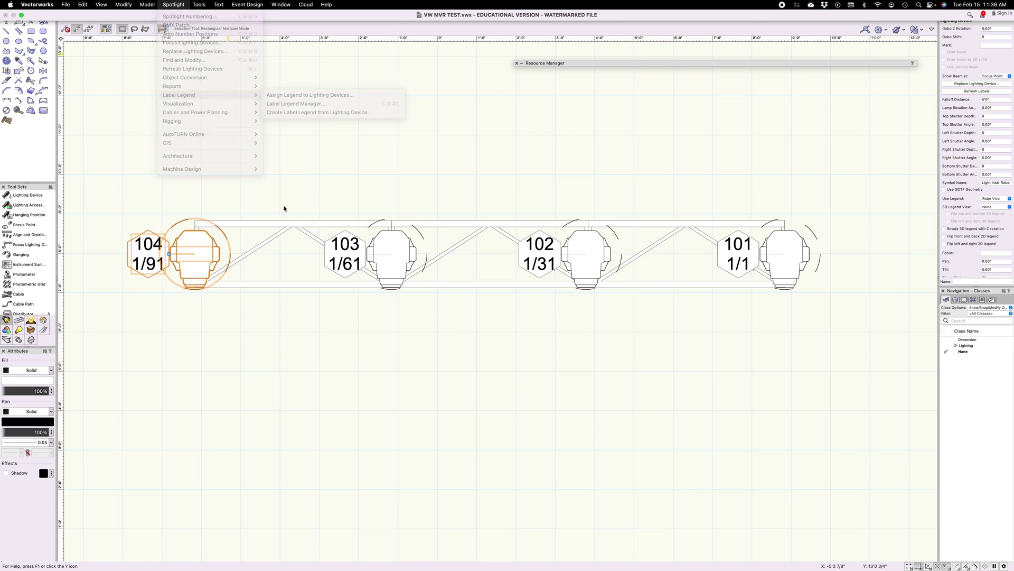
{"action": "left_click", "coordinate": [402, 261], "text": "shift"}
{"action": "left_click", "coordinate": [402, 261], "text": "shift"}
{"action": "left_click", "coordinate": [790, 267], "text": "shift"}
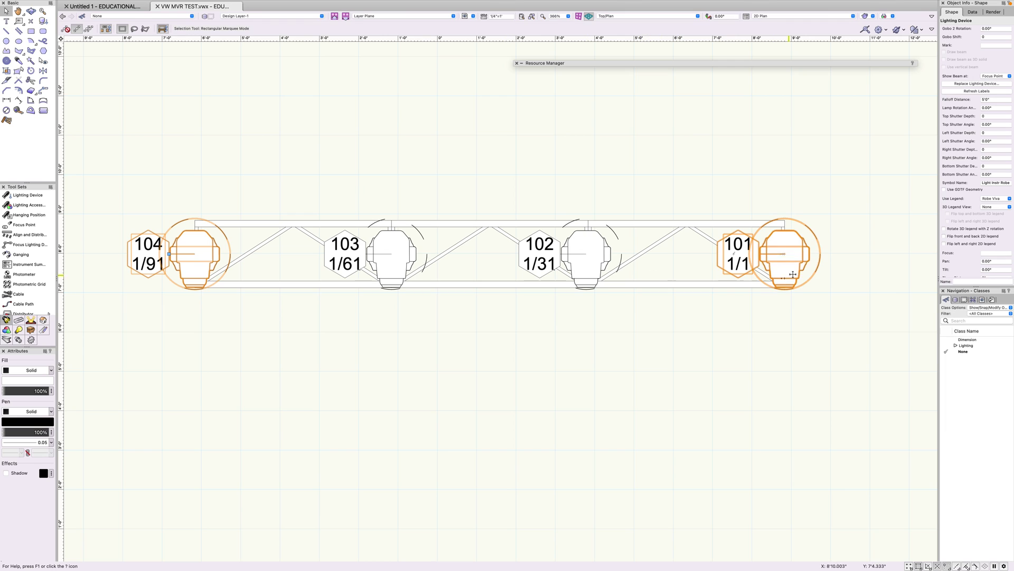
{"action": "key", "text": "super+z"}
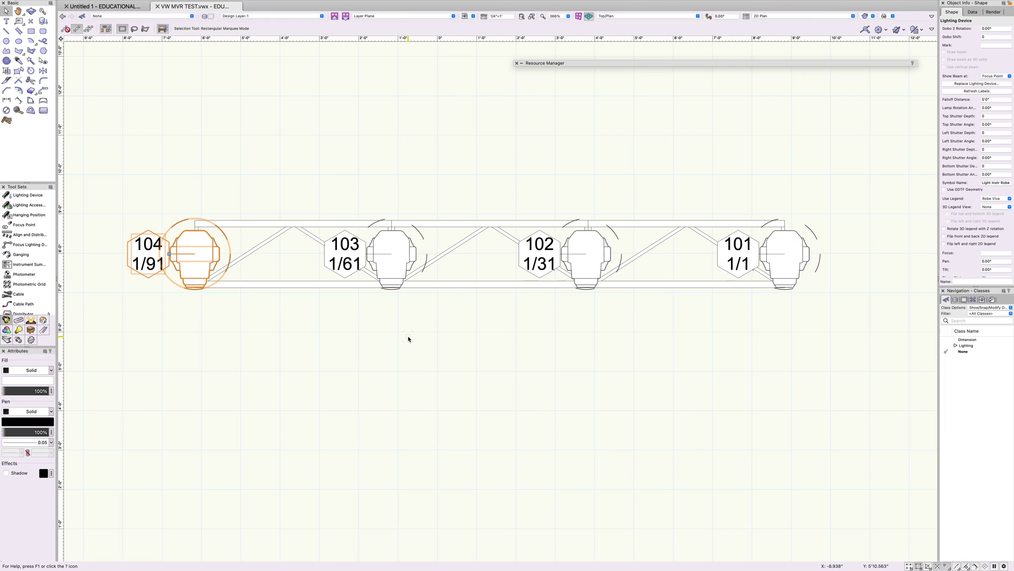